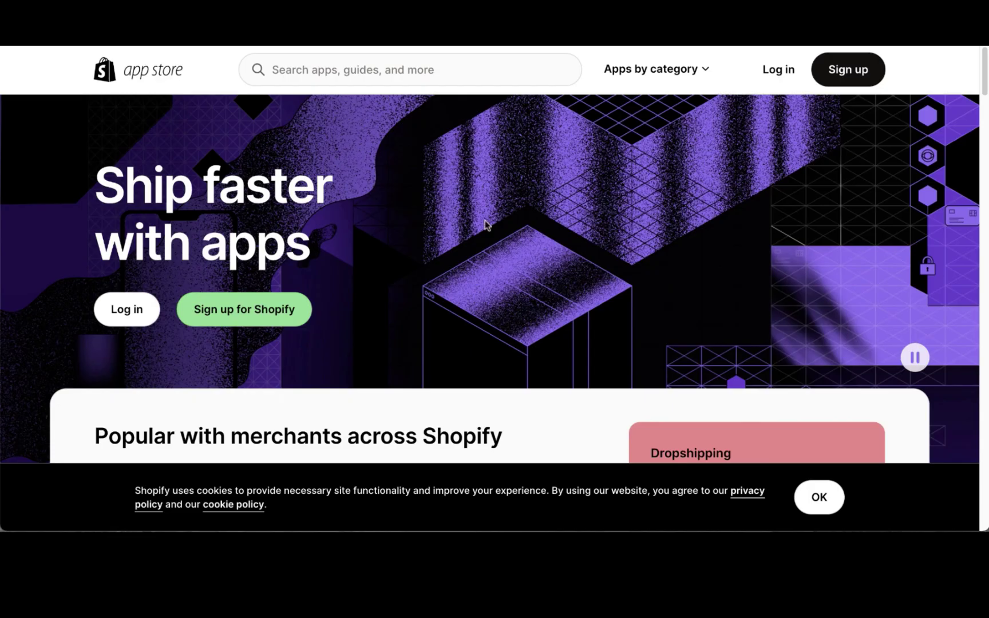
Search the App Store for 'essential countdown' and open the Essential Countdown Timer Bar listing.
{"action": "left_click", "coordinate": [489, 76]}
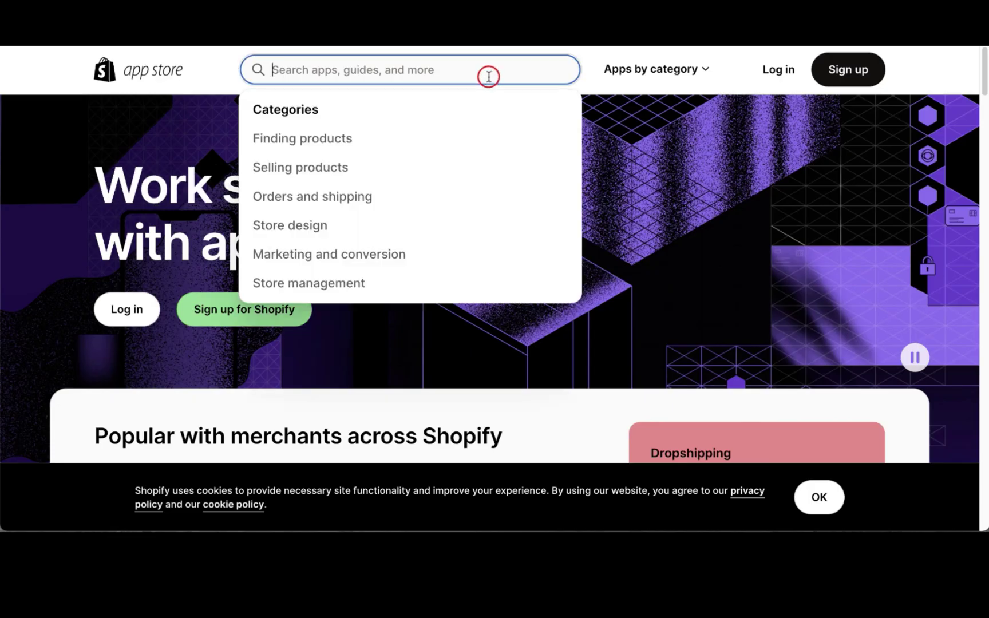
{"action": "type", "text": "ess"}
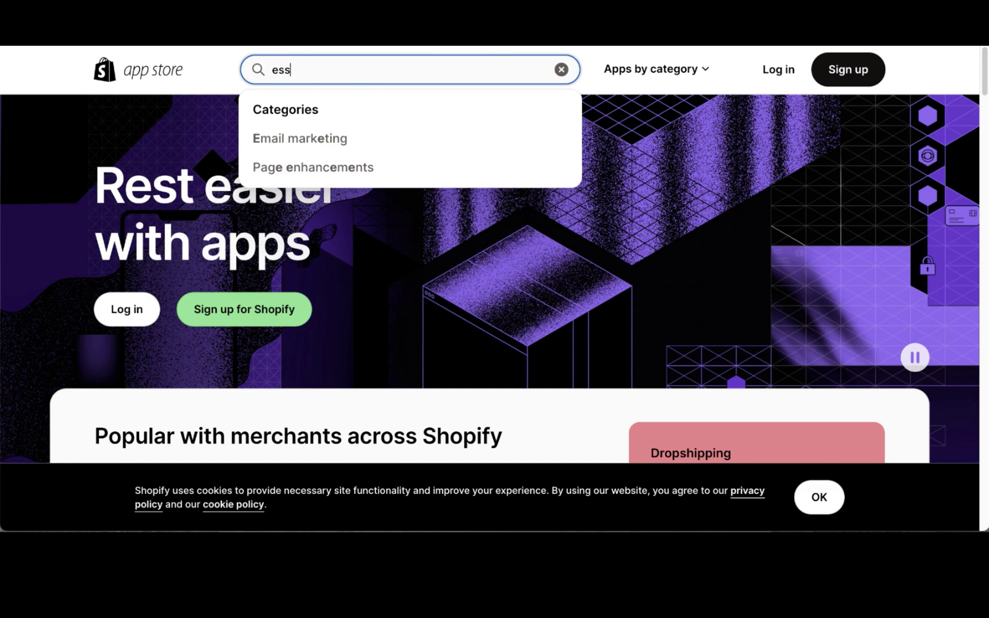
{"action": "type", "text": "ential cou"}
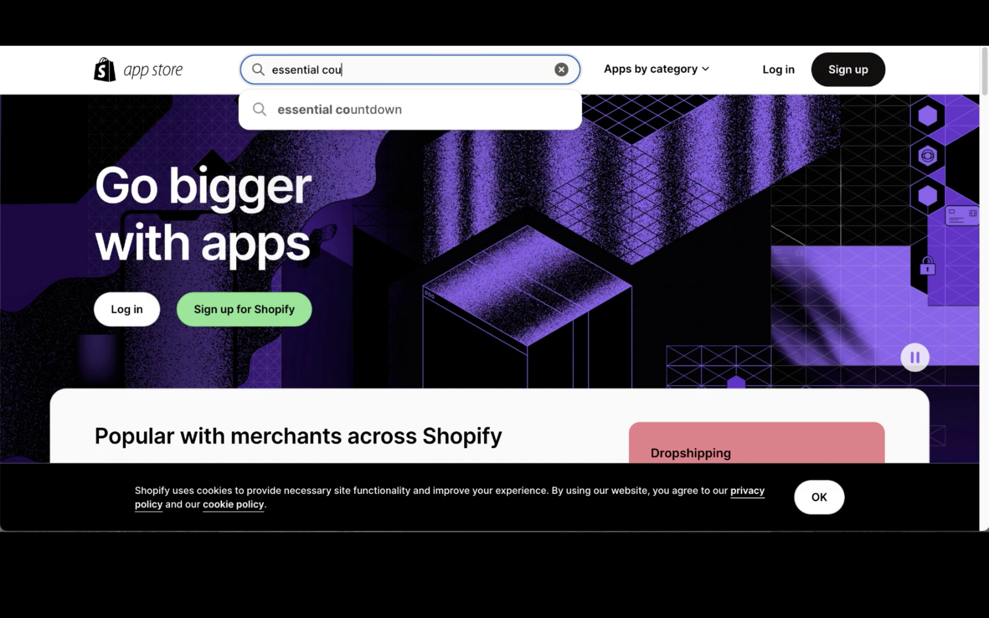
{"action": "type", "text": "ntdown"}
{"action": "left_click", "coordinate": [472, 141]}
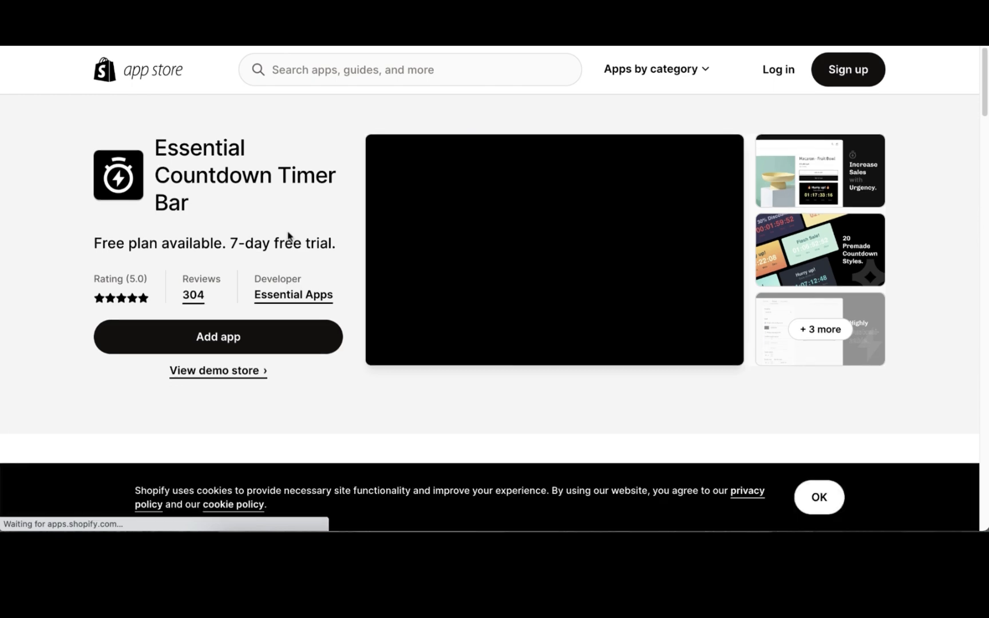
Add the Essential Countdown Timer Bar app and begin creating a new timer.
{"action": "left_click", "coordinate": [240, 323]}
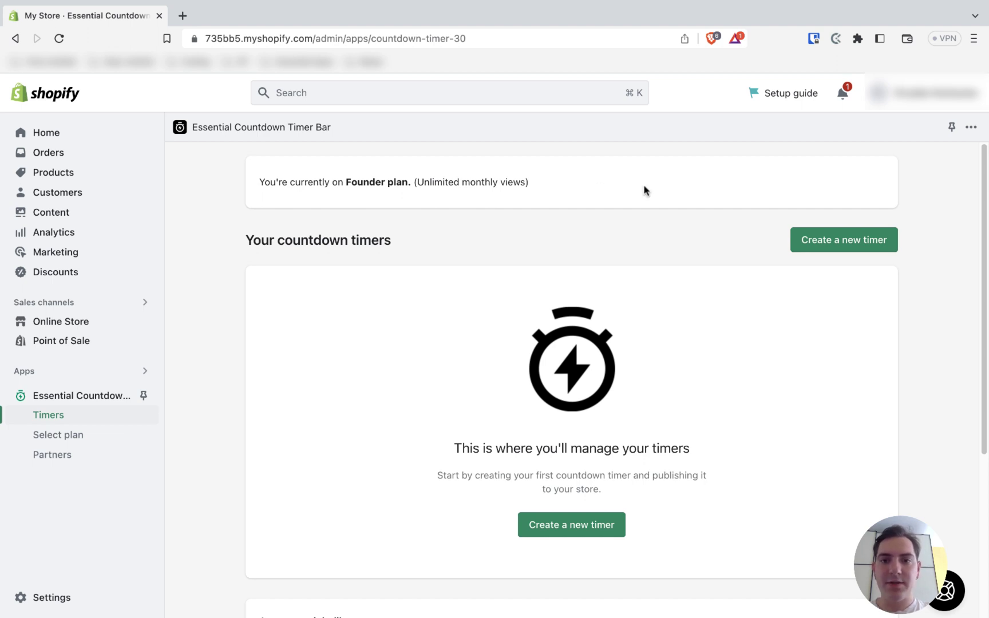
{"action": "left_click", "coordinate": [804, 247]}
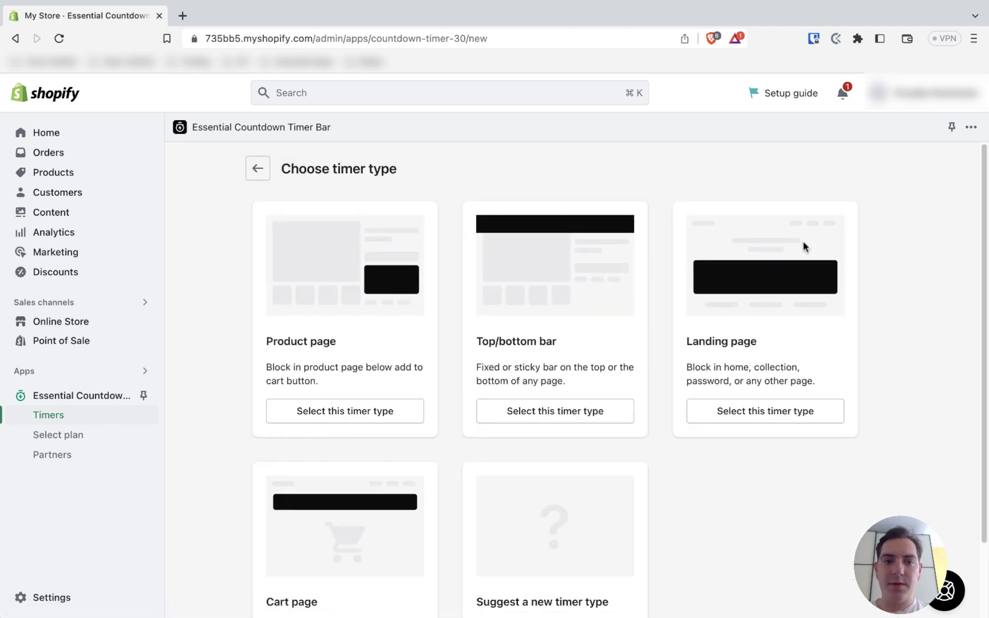
{"action": "scroll", "coordinate": [804, 246], "scroll_direction": "down", "scroll_amount": 3}
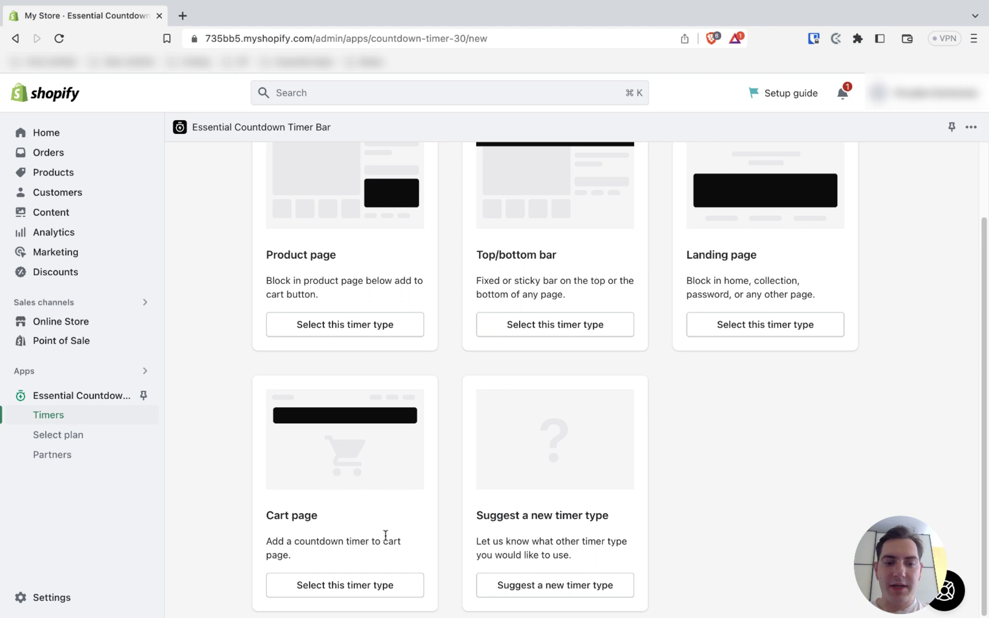
Choose the Cart page timer type and review its 15-minute 'Hurry up!' message.
{"action": "left_click", "coordinate": [377, 587]}
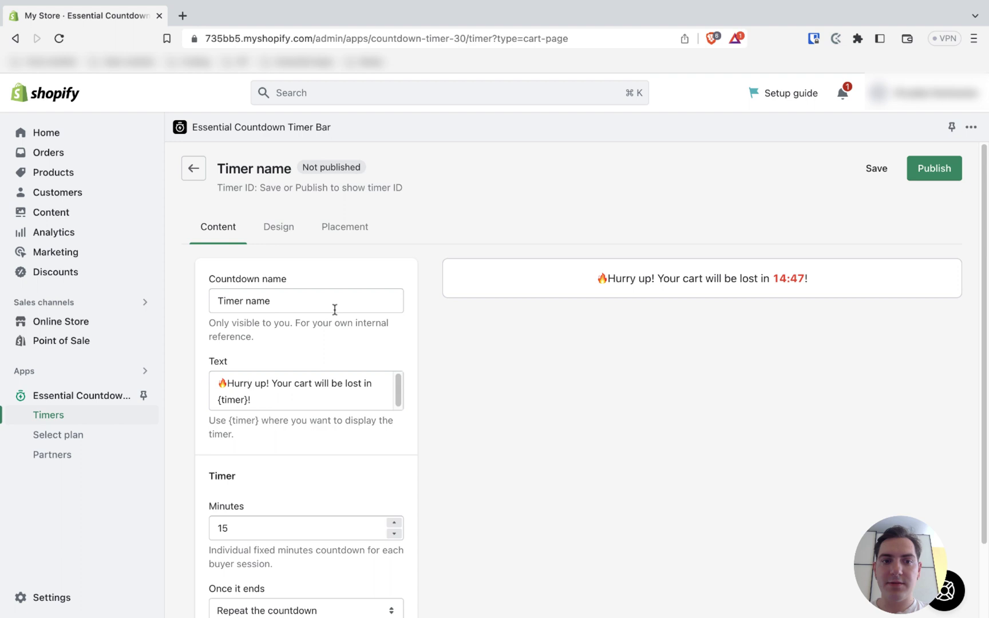
{"action": "left_click", "coordinate": [312, 398]}
{"action": "scroll", "coordinate": [315, 452], "scroll_direction": "down", "scroll_amount": 2}
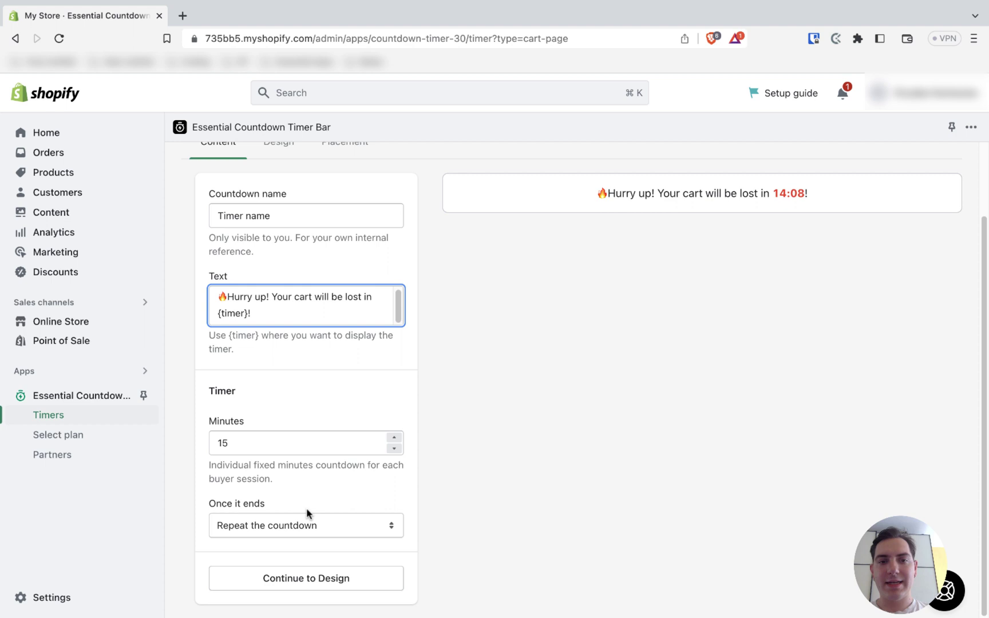
{"action": "scroll", "coordinate": [306, 510], "scroll_direction": "up", "scroll_amount": 3}
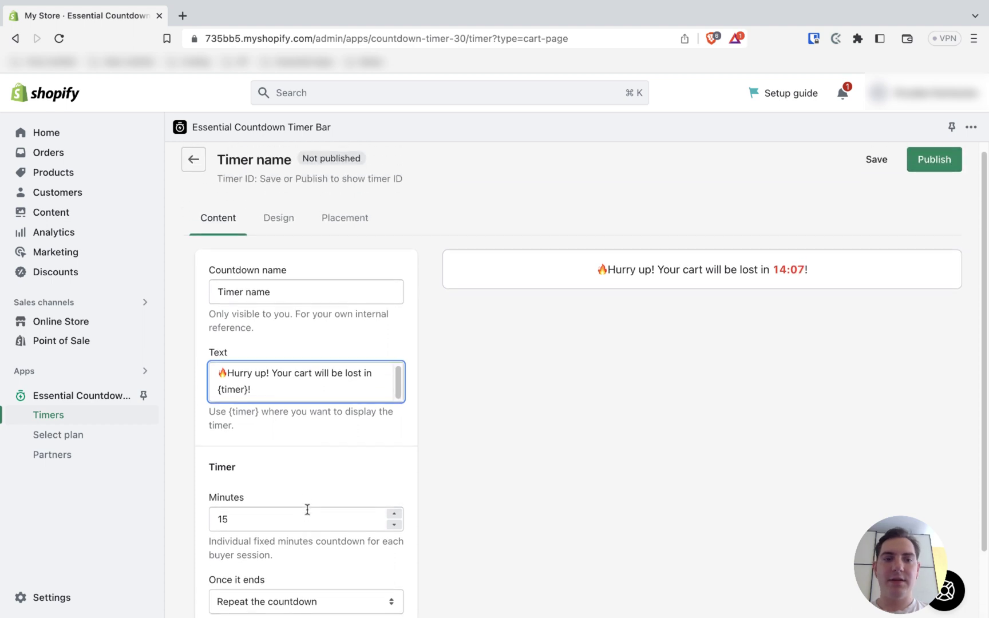
Apply the Red Moon design template to the cart timer.
{"action": "left_click", "coordinate": [280, 228]}
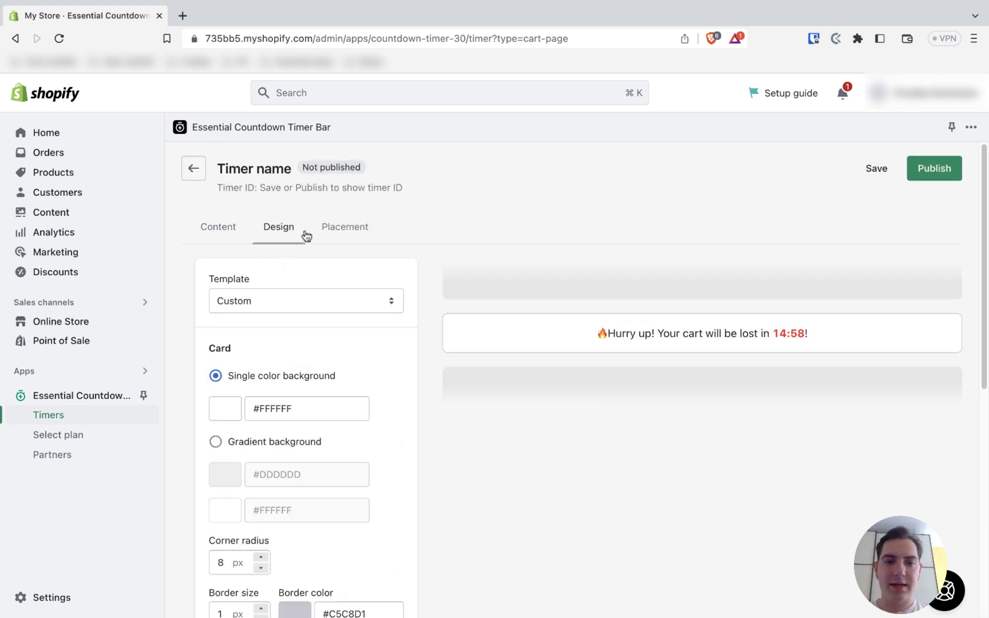
{"action": "scroll", "coordinate": [315, 271], "scroll_direction": "down", "scroll_amount": 1}
{"action": "scroll", "coordinate": [314, 271], "scroll_direction": "down", "scroll_amount": 1}
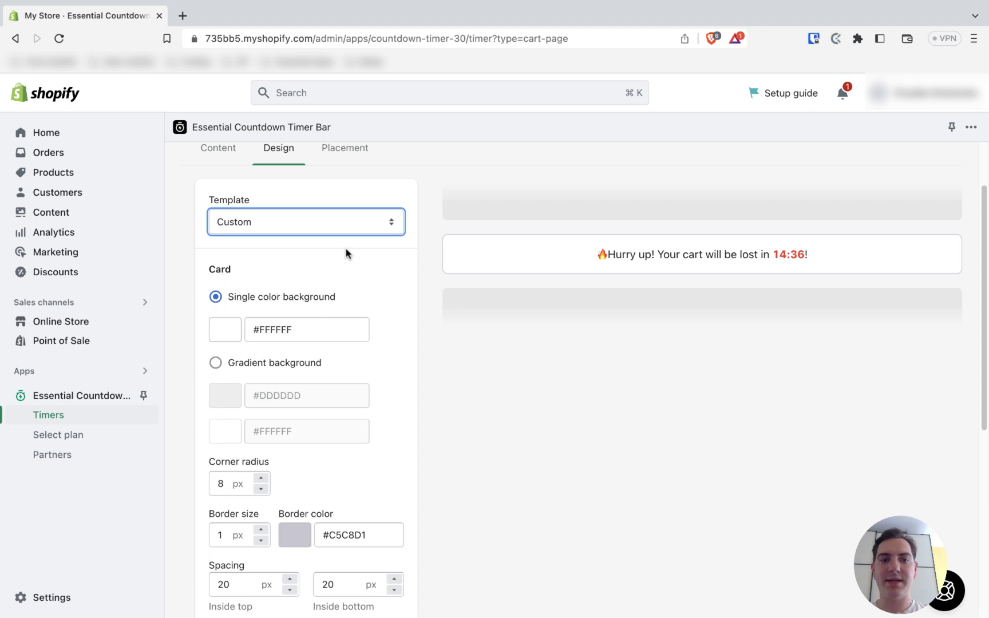
{"action": "left_click", "coordinate": [342, 227]}
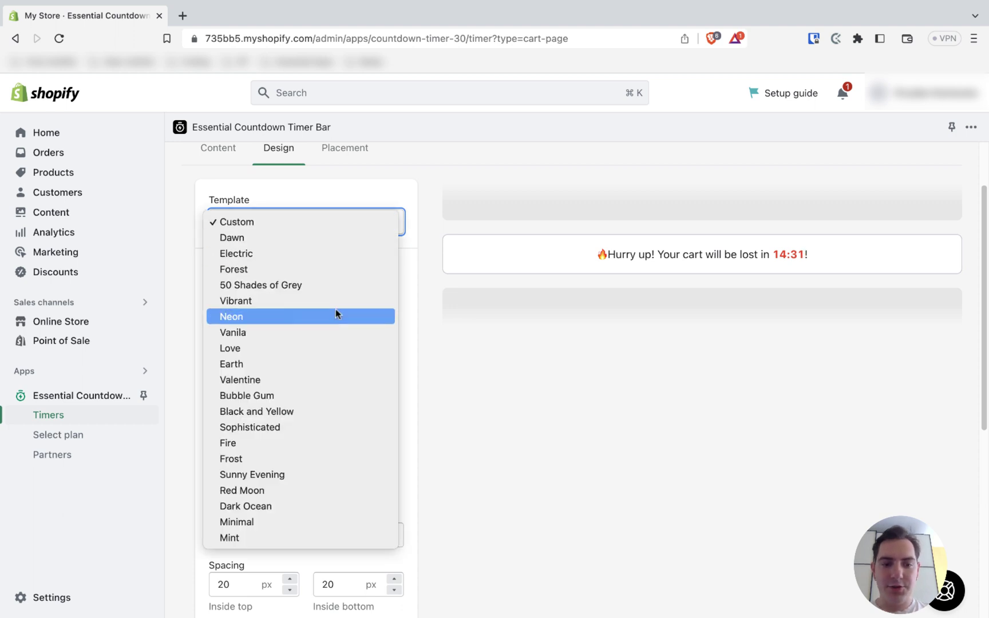
{"action": "left_click", "coordinate": [332, 490]}
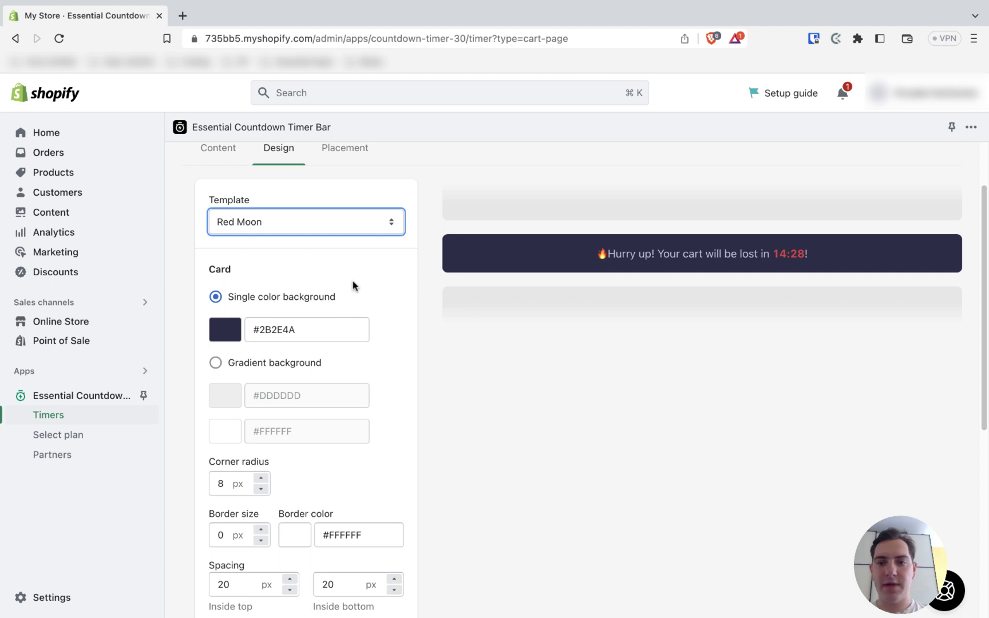
{"action": "scroll", "coordinate": [352, 286], "scroll_direction": "up", "scroll_amount": 2}
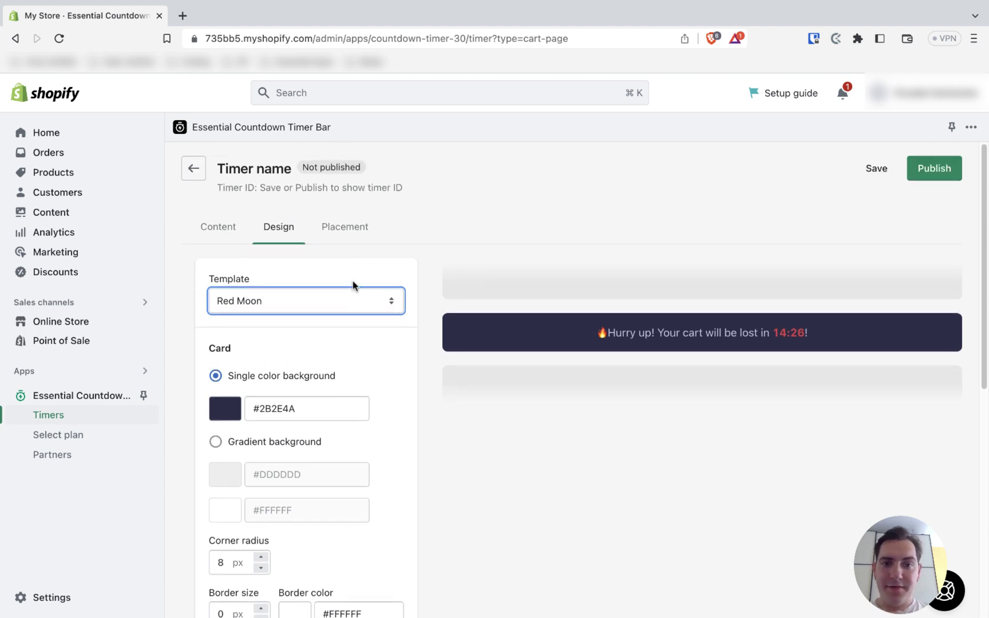
Show the Placement settings: top of the cart, targeting All world.
{"action": "left_click", "coordinate": [354, 237]}
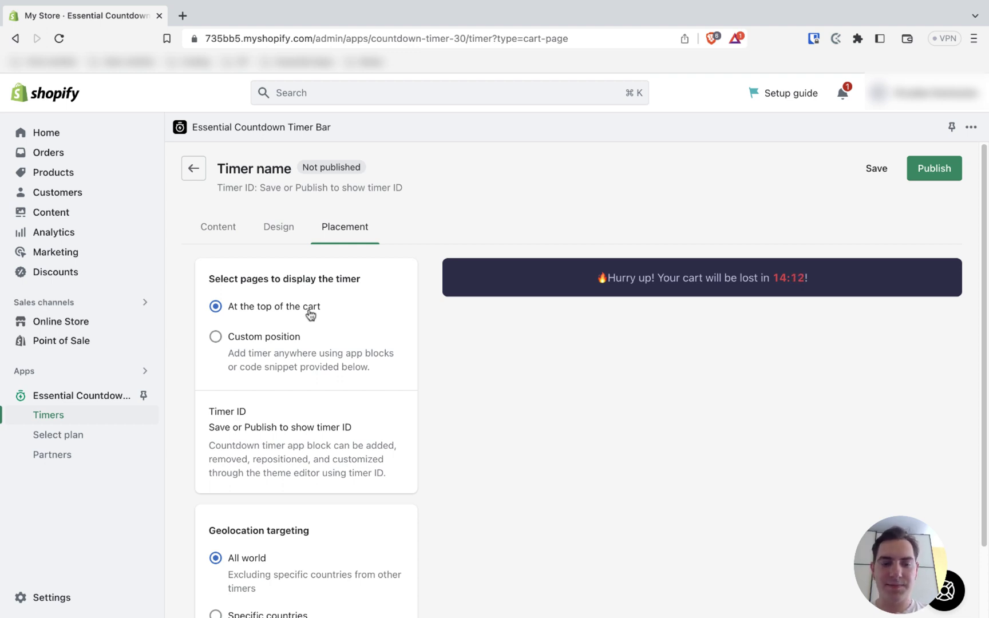
{"action": "scroll", "coordinate": [310, 313], "scroll_direction": "down", "scroll_amount": 2}
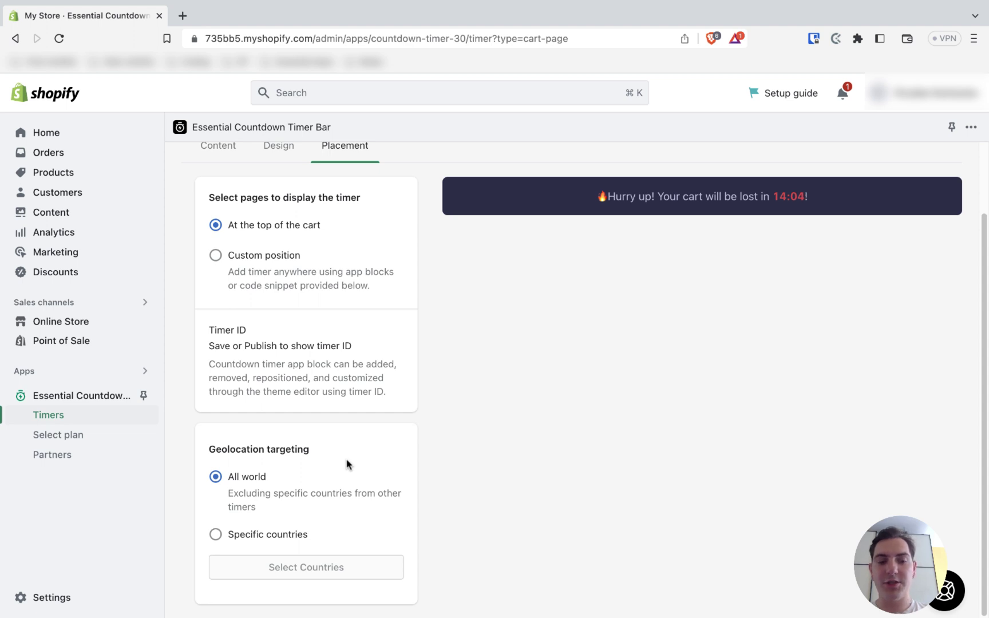
{"action": "scroll", "coordinate": [346, 464], "scroll_direction": "up", "scroll_amount": 3}
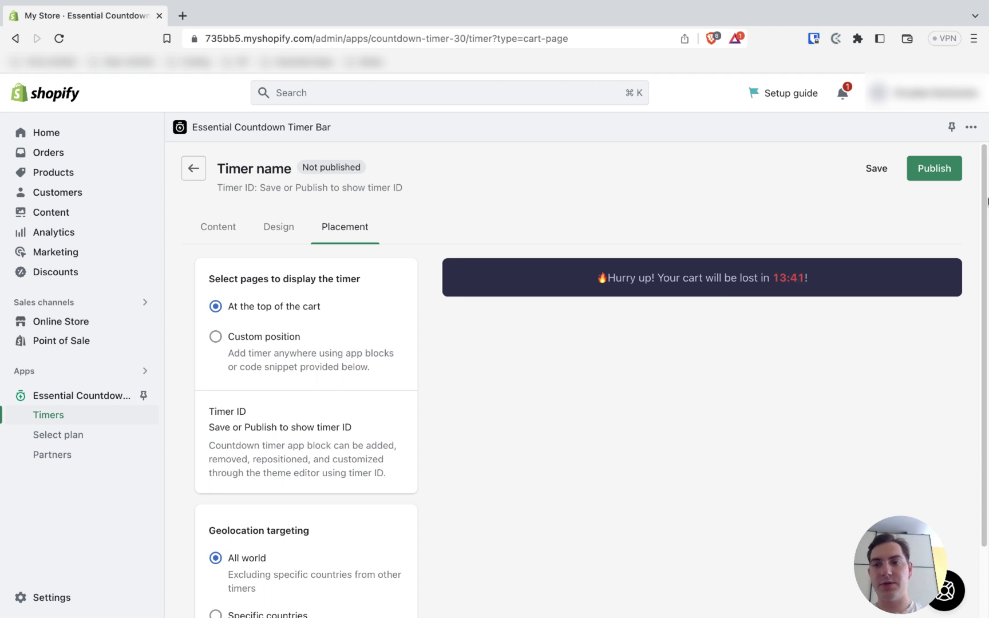
Publish the cart countdown timer from the editor.
{"action": "left_click", "coordinate": [938, 175]}
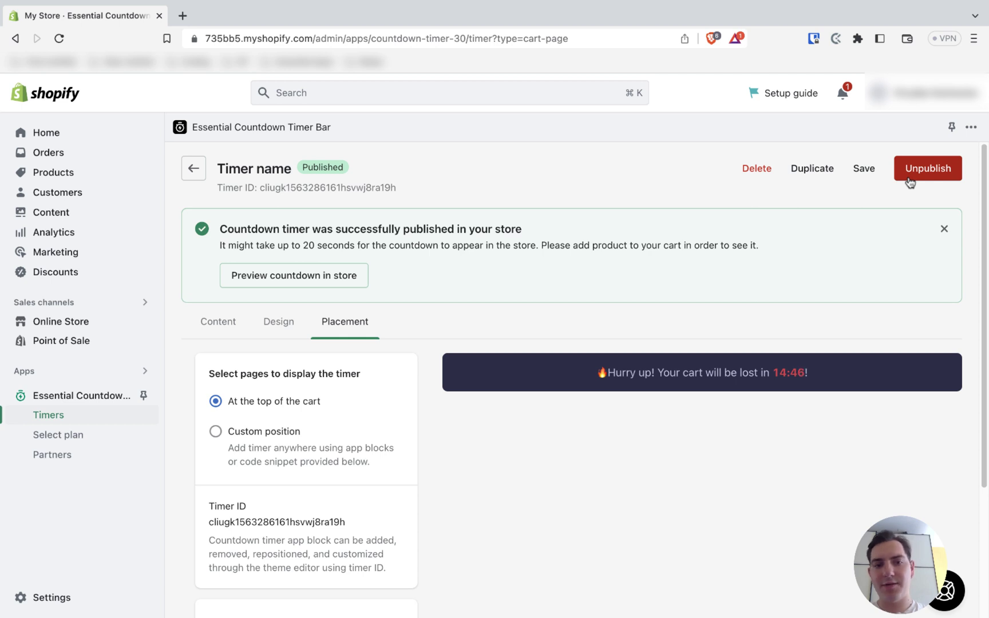
Preview the countdown in the store, opening the 'Product test' page in a new tab.
{"action": "left_click", "coordinate": [334, 286]}
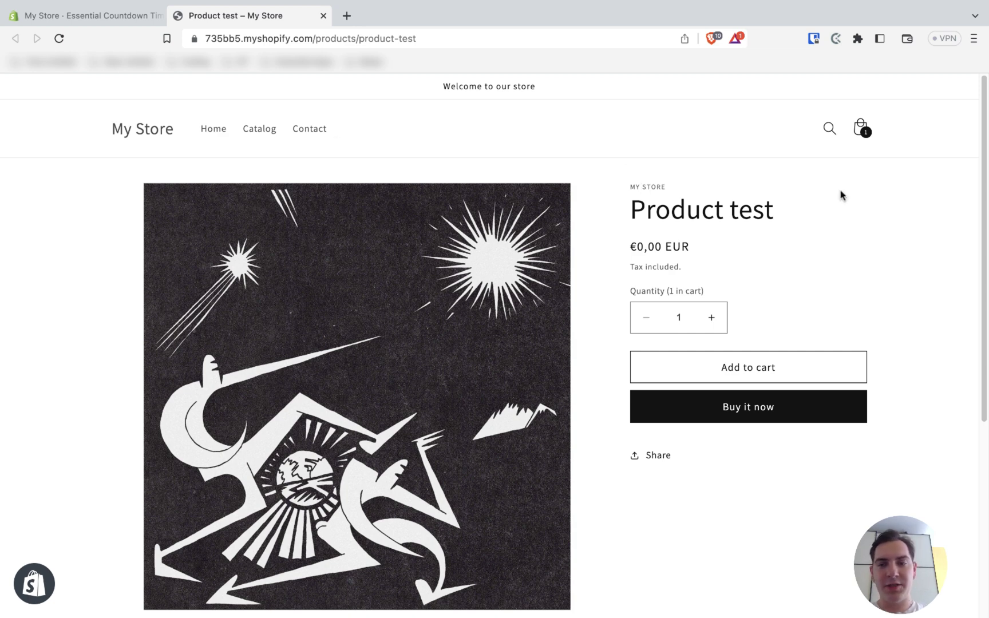
Go to the storefront cart holding Product test to view the countdown bar.
{"action": "left_click", "coordinate": [860, 129]}
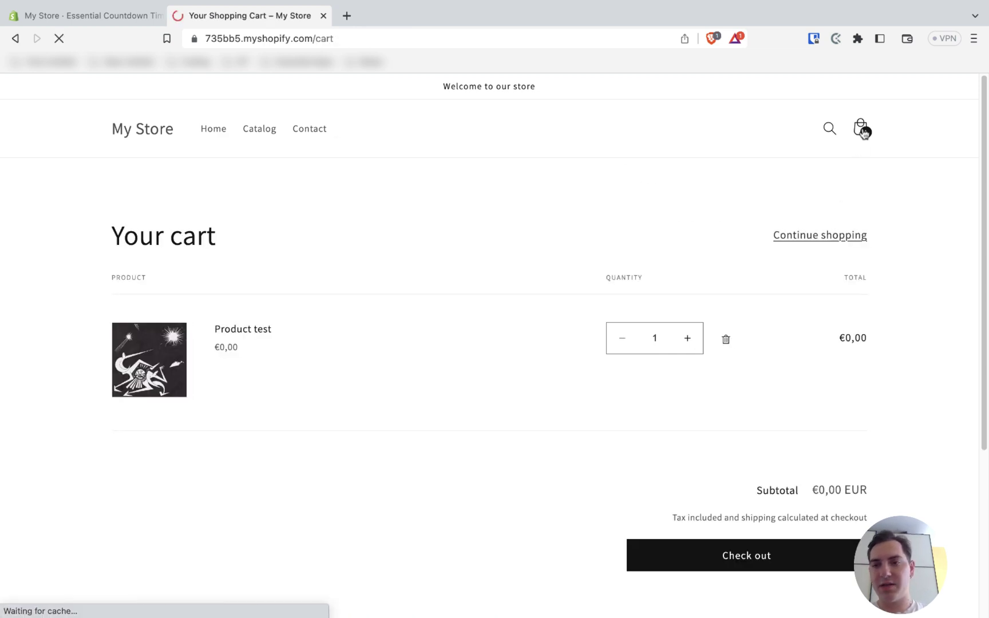